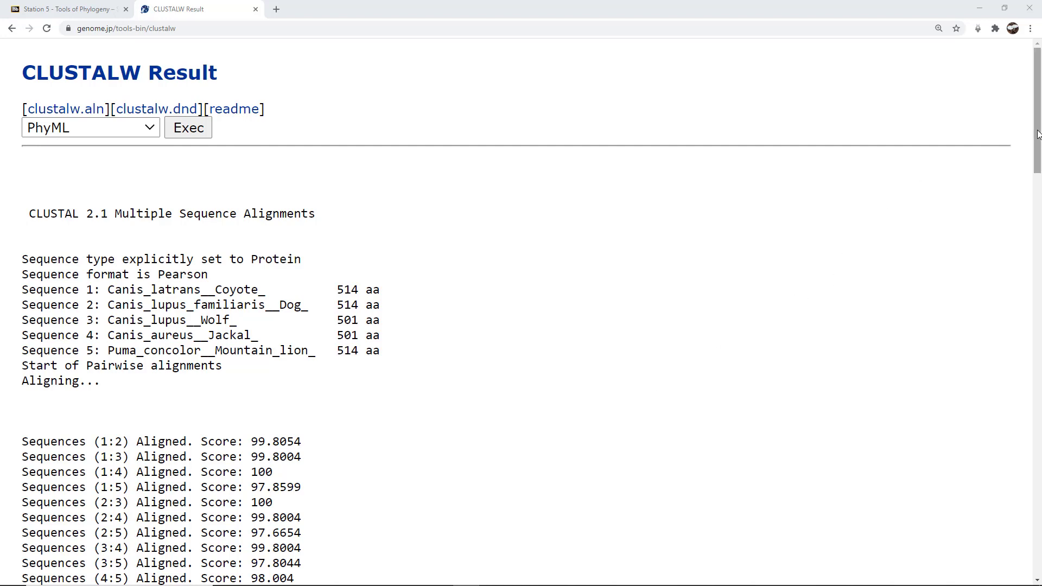
# Step: Scroll down the CLUSTALW result to the pairwise scores and the alignment score of 32120
pyautogui.moveTo(1037, 134); pyautogui.dragTo(1038, 136)
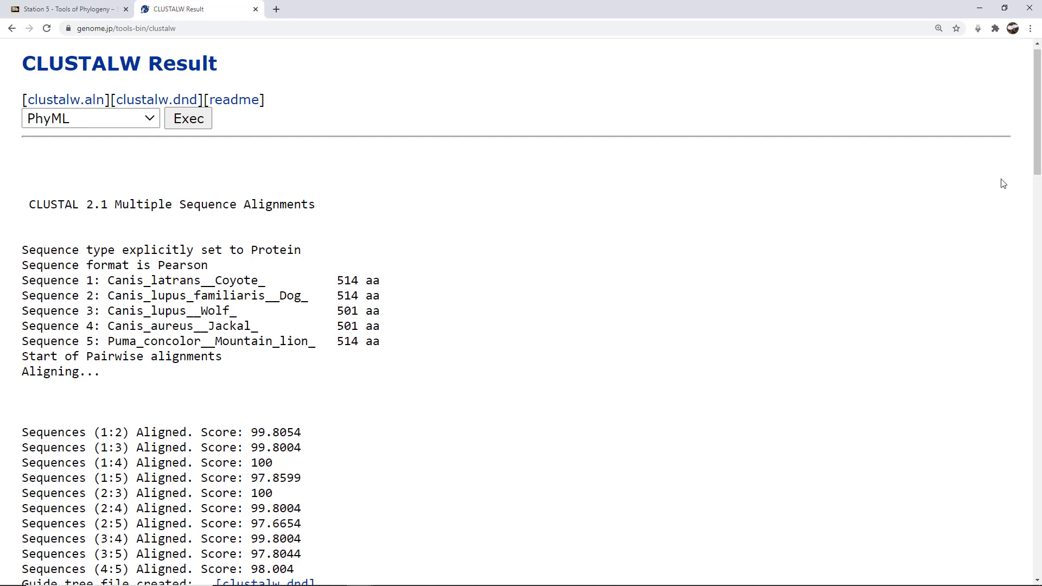
pyautogui.moveTo(1038, 115); pyautogui.dragTo(1038, 153)
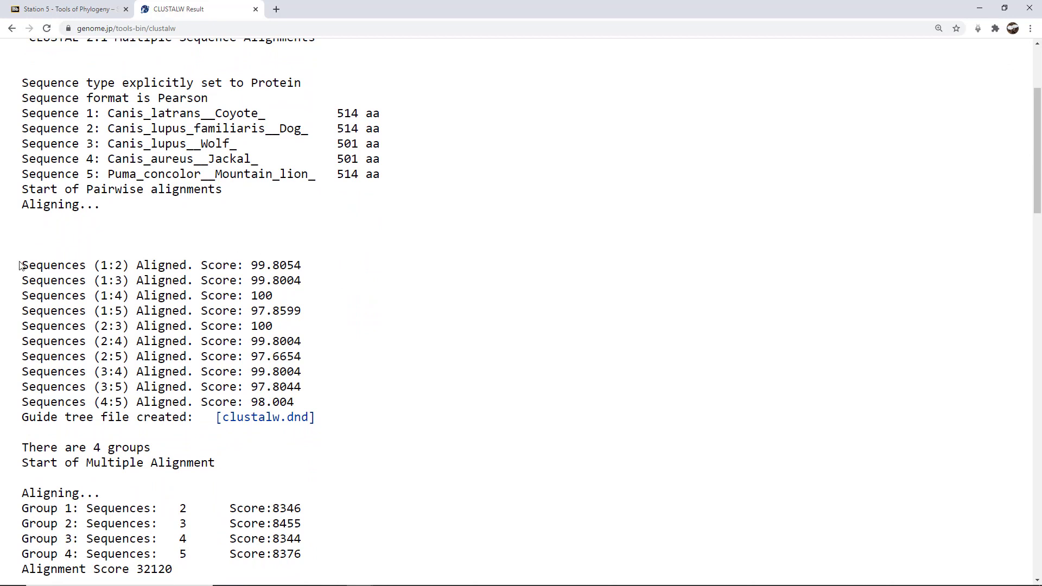
# Step: Highlight the ten pairwise score lines, clear the selection, and scroll back up
pyautogui.moveTo(21, 264); pyautogui.dragTo(313, 406)
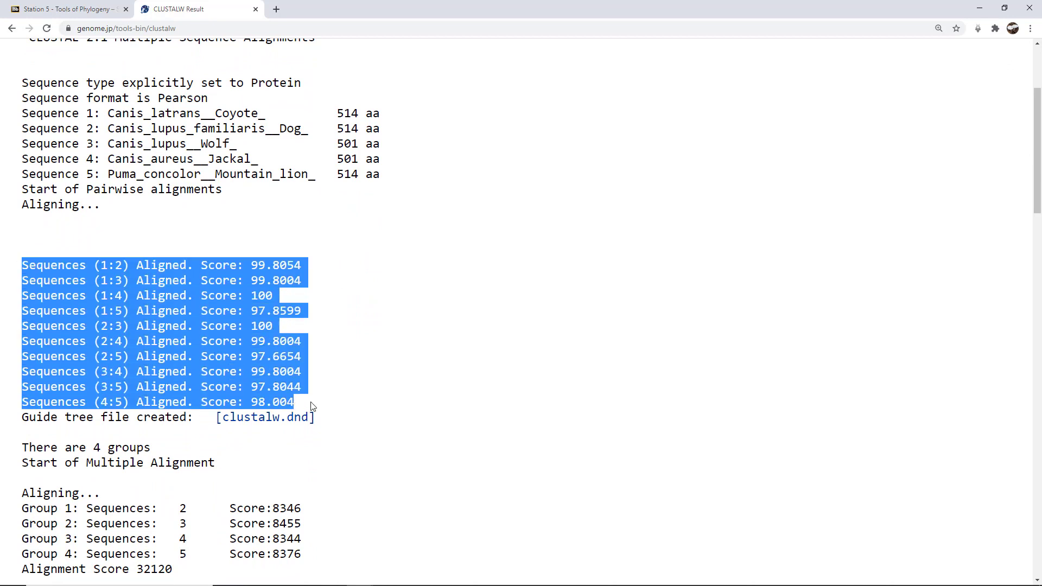
pyautogui.click(523, 390)
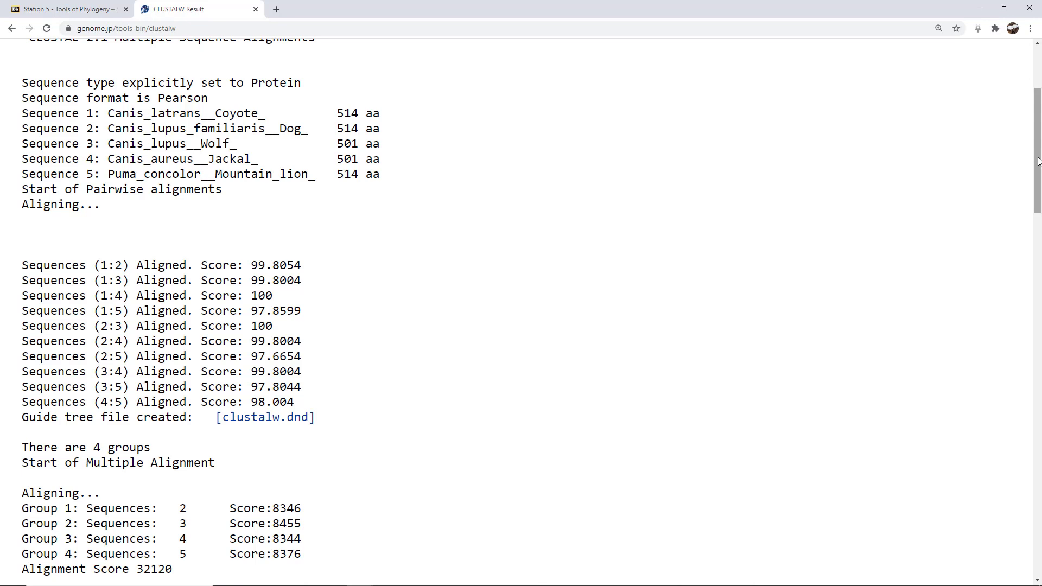
pyautogui.scroll(3, 1038, 162)
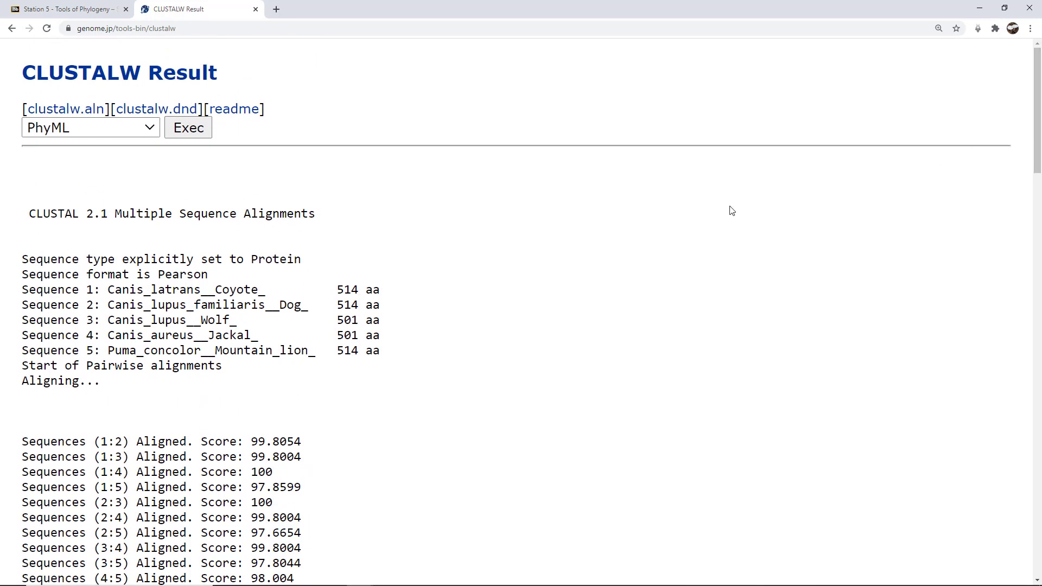
# Step: Show the BIONJ, FastTree, PhyML and RAxML tree-method options
pyautogui.click(140, 133)
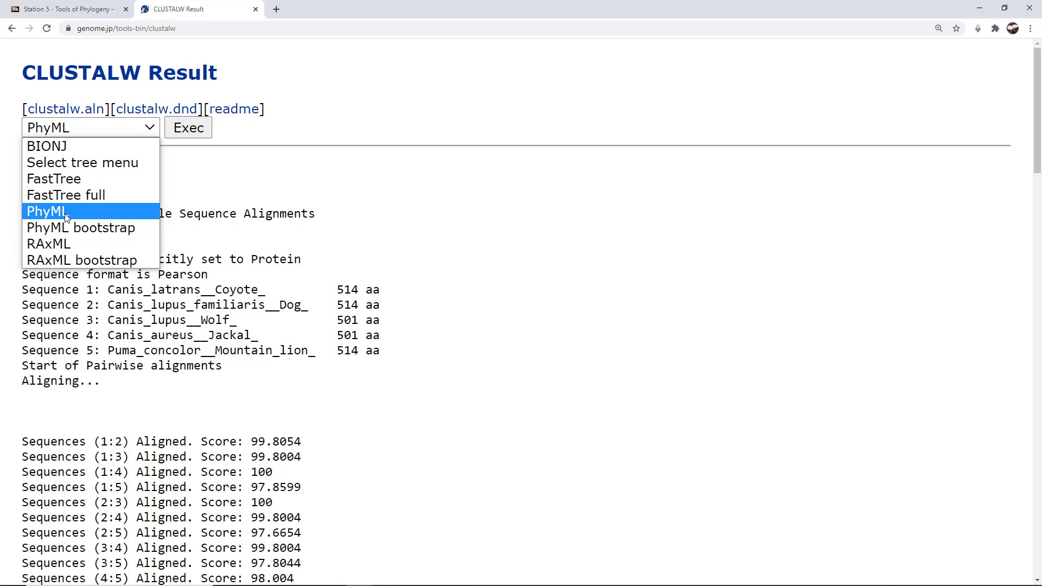
# Step: Select PhyML as the tree method and run Exec to launch the ETE3 pipeline
pyautogui.click(66, 217)
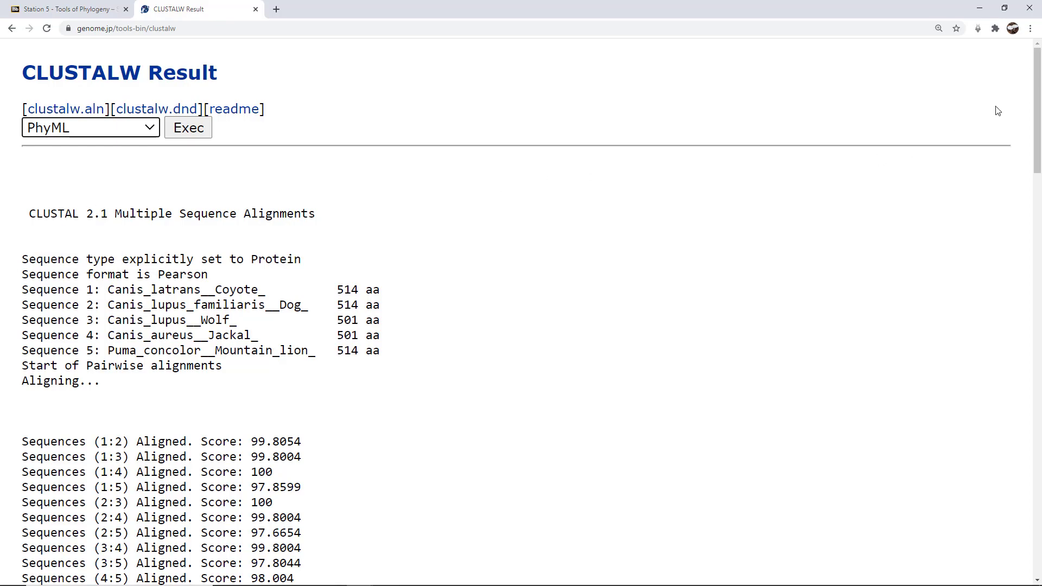
pyautogui.moveTo(1040, 87); pyautogui.dragTo(1040, 497)
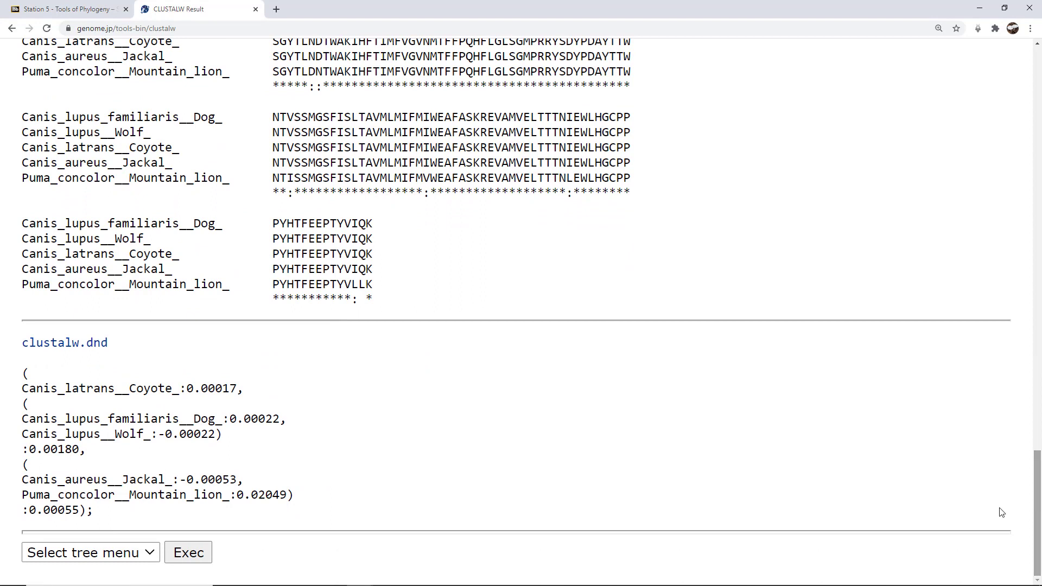
pyautogui.click(122, 552)
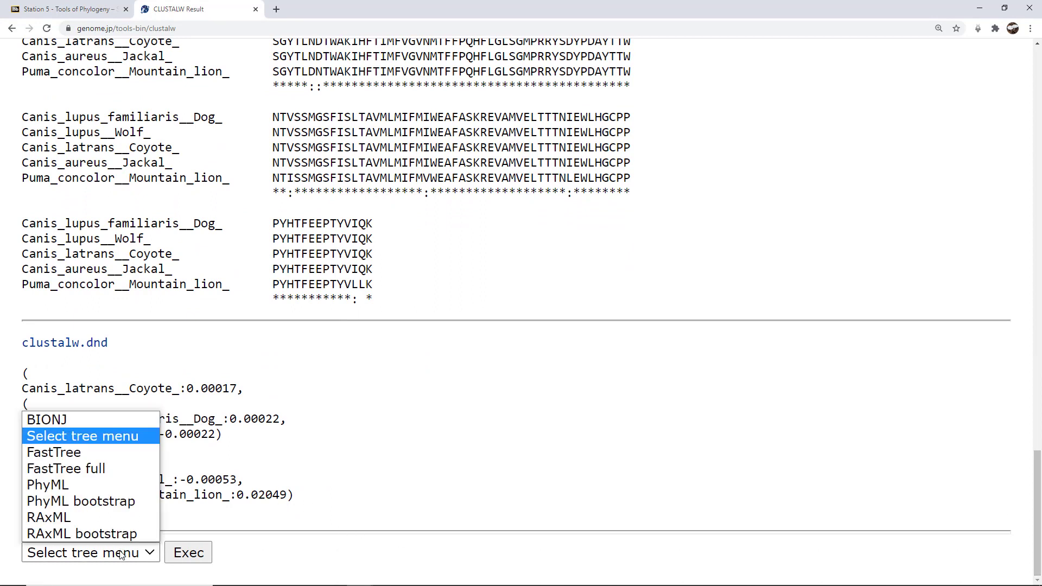
pyautogui.click(61, 485)
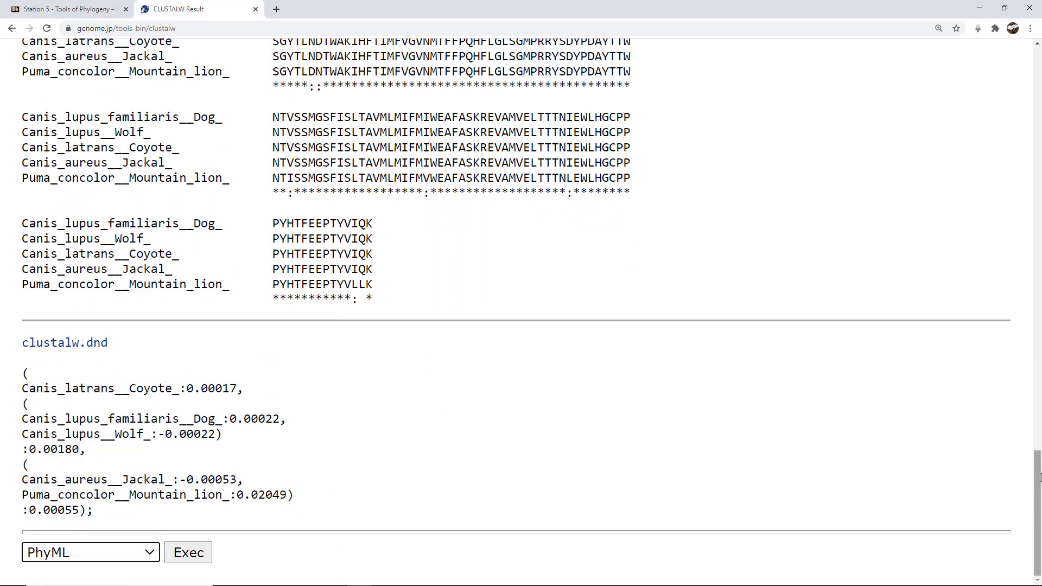
pyautogui.click(188, 553)
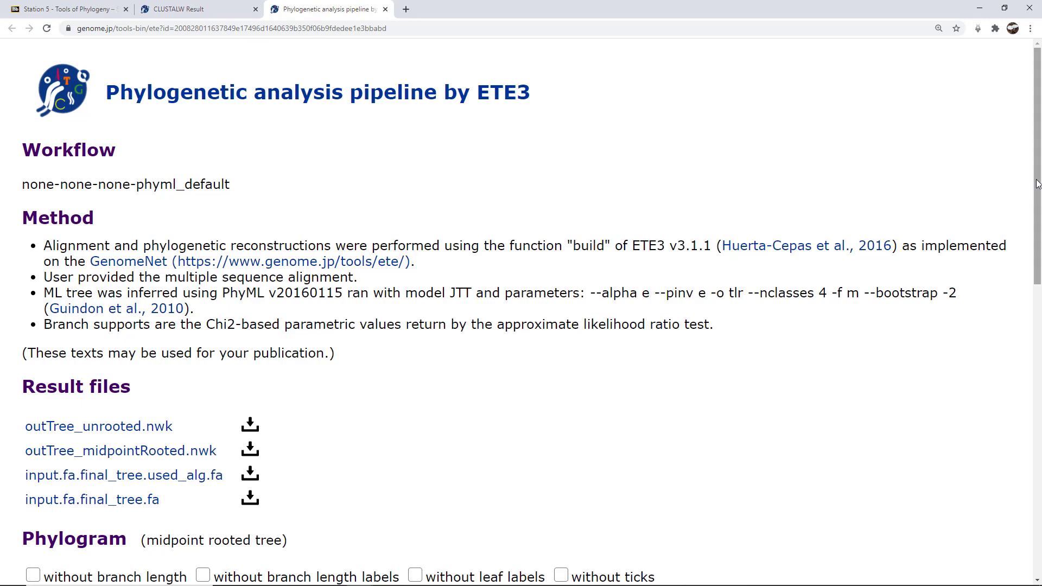
# Step: Redraw the phylogram without branch-length labels and scroll down to the tree
pyautogui.moveTo(1037, 184); pyautogui.dragTo(1040, 383)
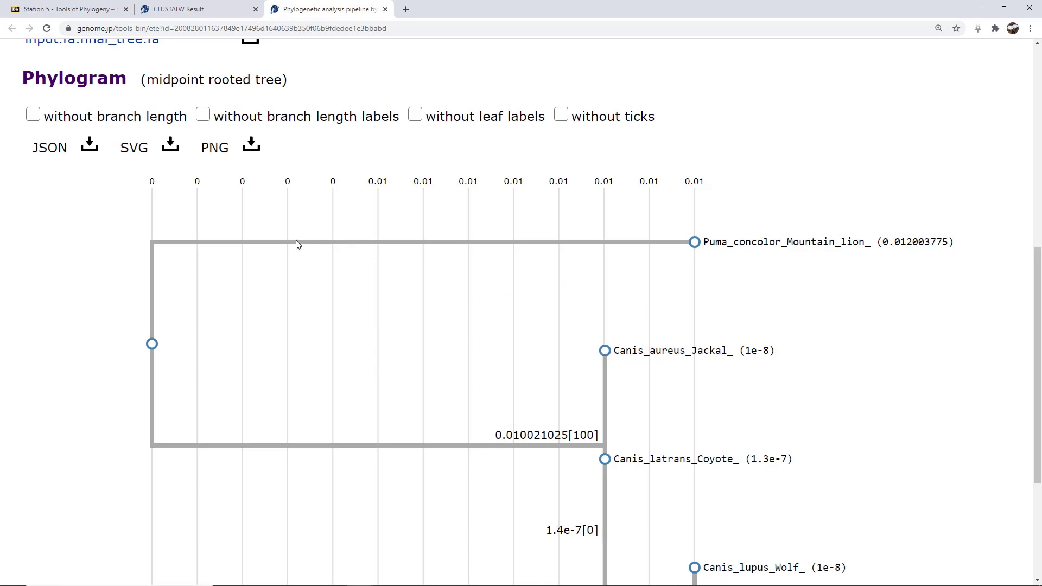
pyautogui.click(34, 116)
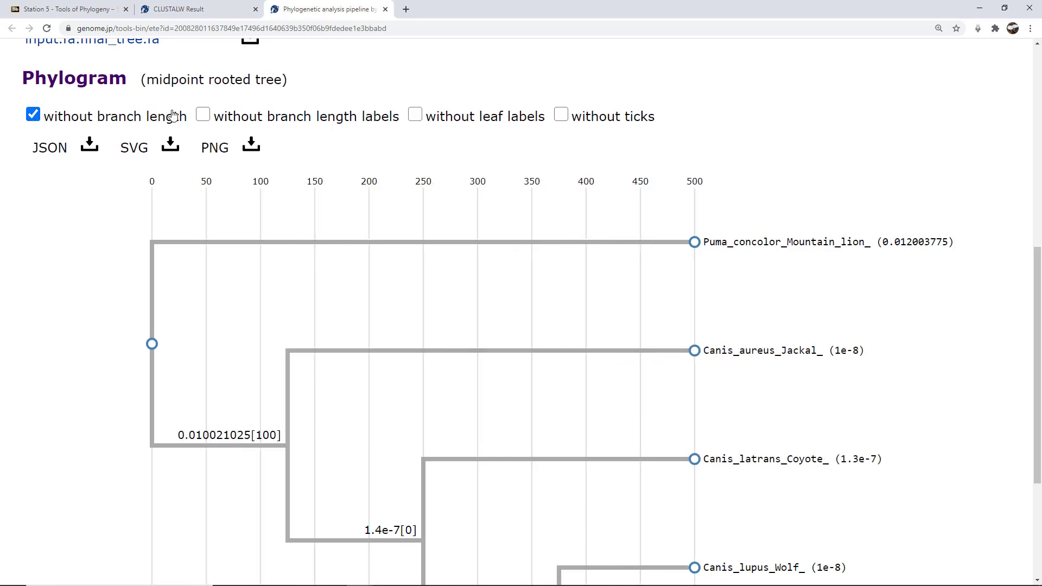
pyautogui.click(202, 116)
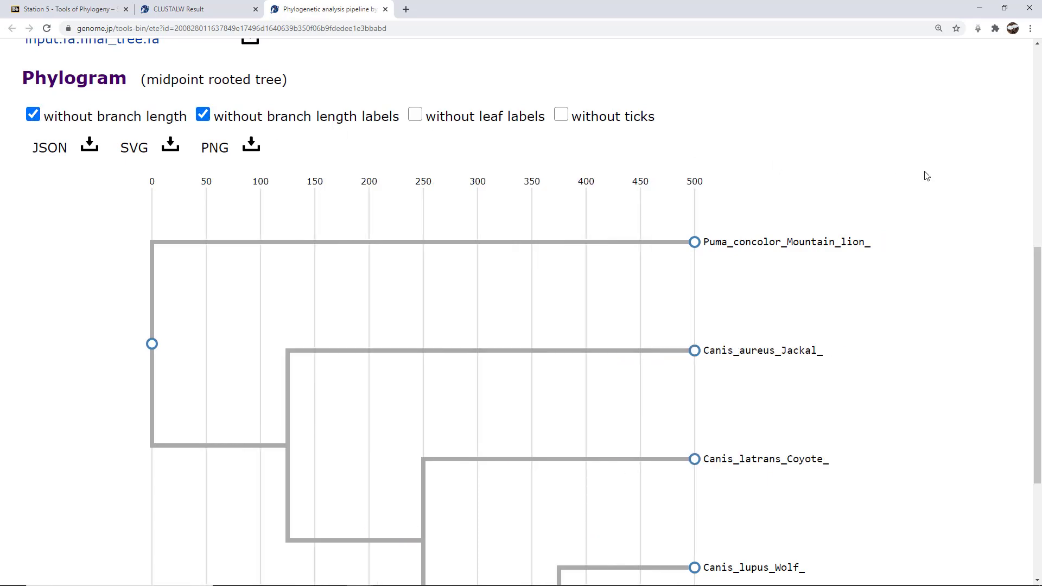
pyautogui.moveTo(1037, 271); pyautogui.dragTo(1040, 336)
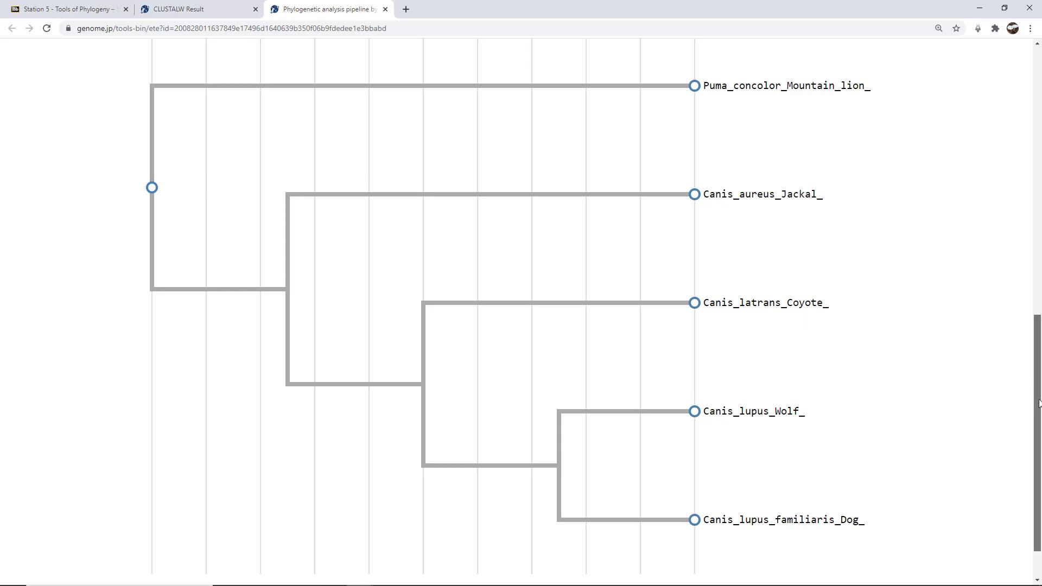
pyautogui.moveTo(1040, 403); pyautogui.dragTo(1040, 391)
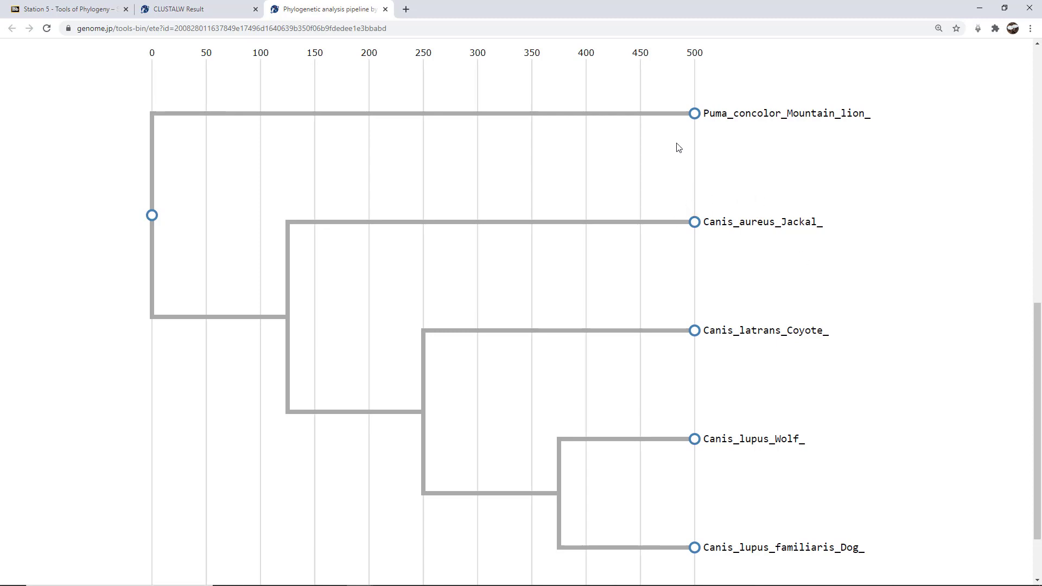
pyautogui.moveTo(1039, 343); pyautogui.dragTo(1038, 298)
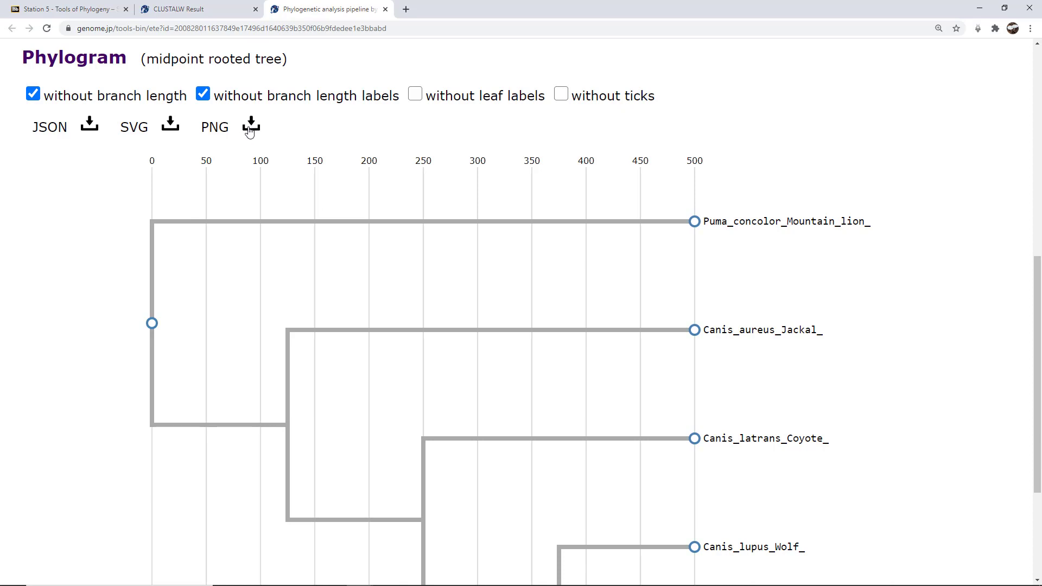
pyautogui.moveTo(258, 585)
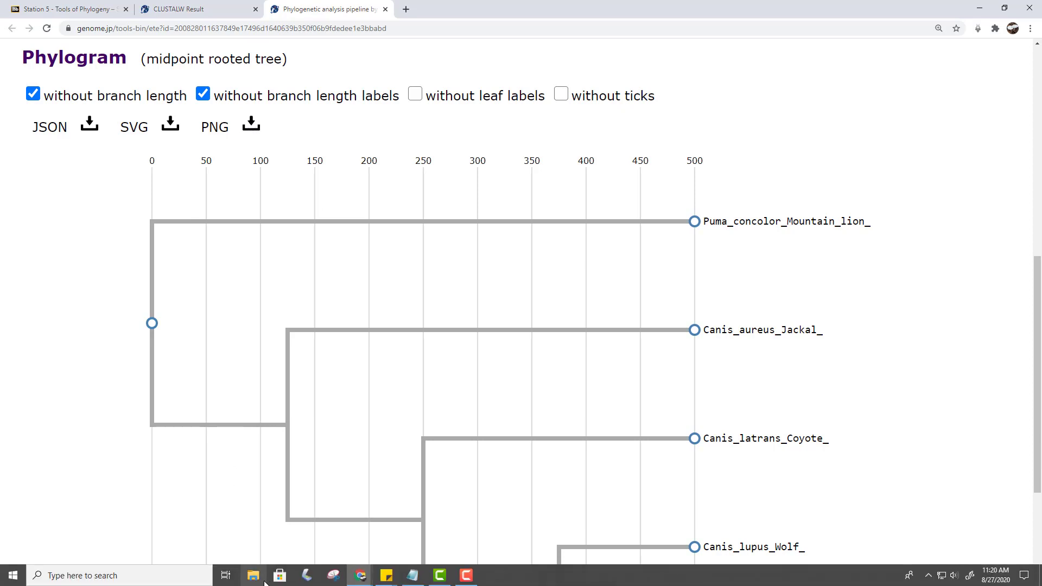
# Step: Snip the whole five-species phylogram in Snipping Tool, then close it without saving
pyautogui.click(334, 579)
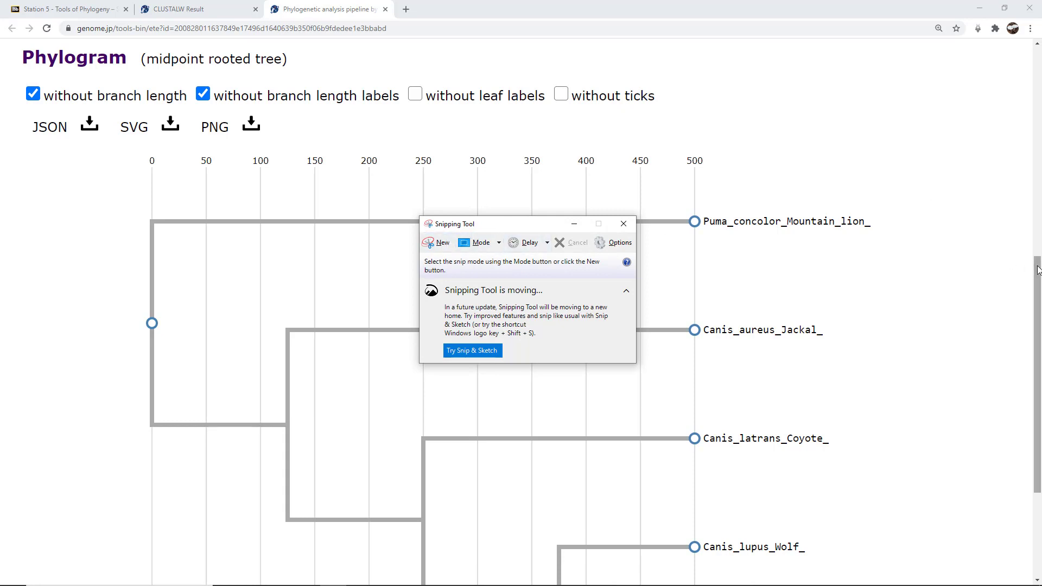
pyautogui.moveTo(1038, 268); pyautogui.dragTo(1041, 313)
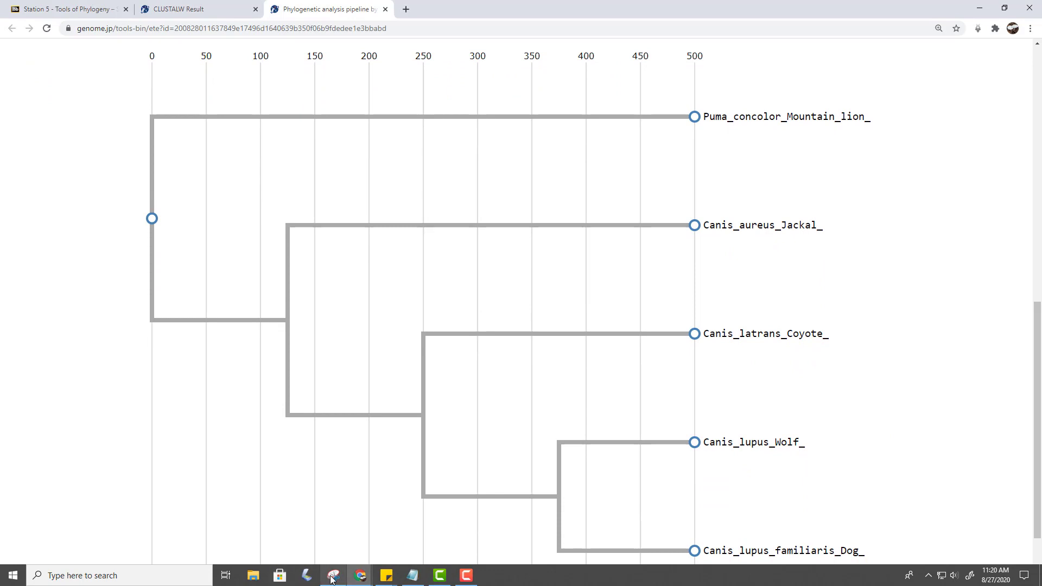
pyautogui.click(334, 576)
pyautogui.click(444, 245)
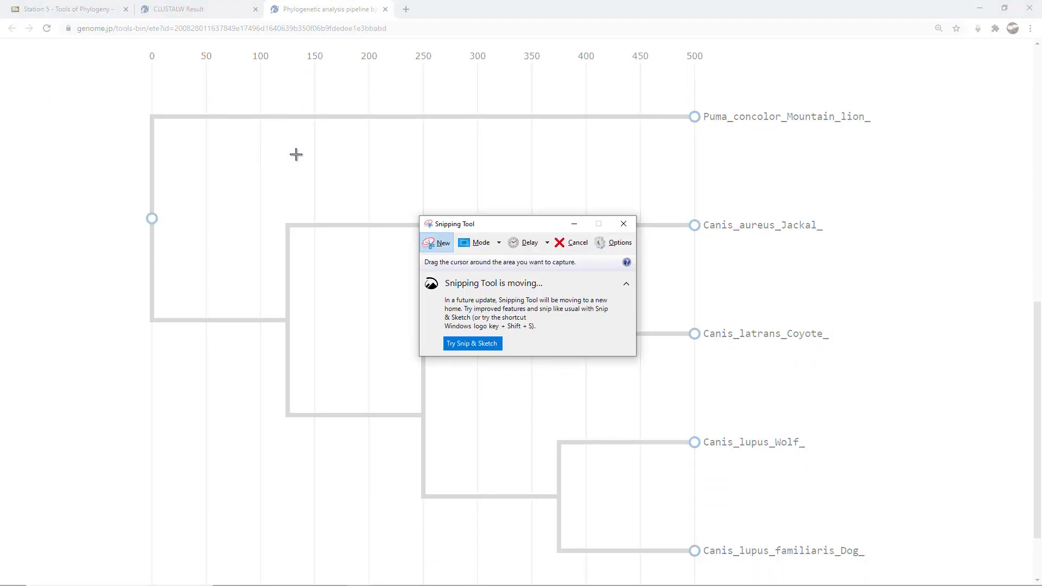
pyautogui.moveTo(133, 46); pyautogui.dragTo(879, 568)
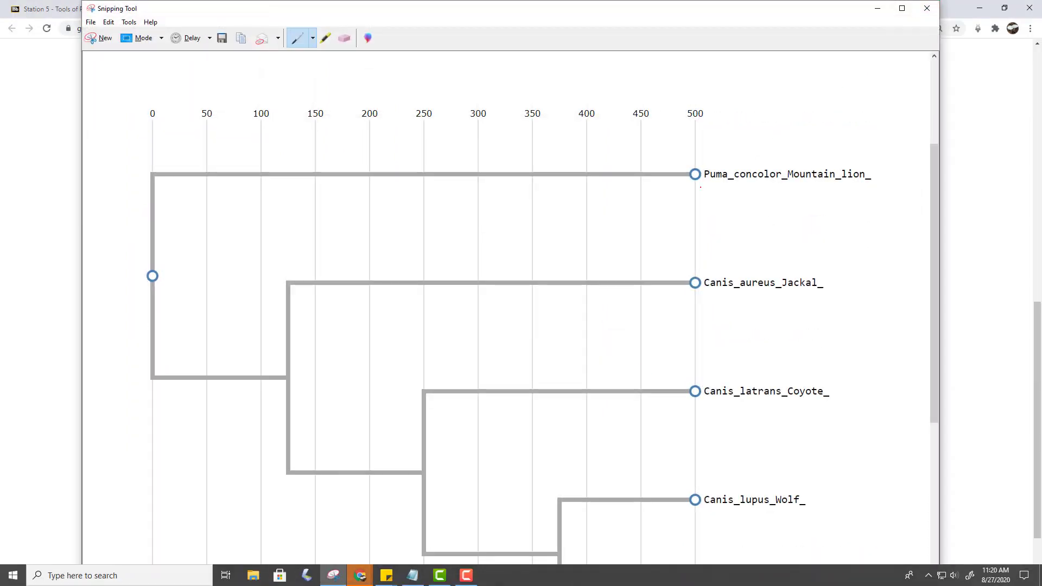
pyautogui.scroll(-1, 700, 187)
pyautogui.scroll(-3, 704, 184)
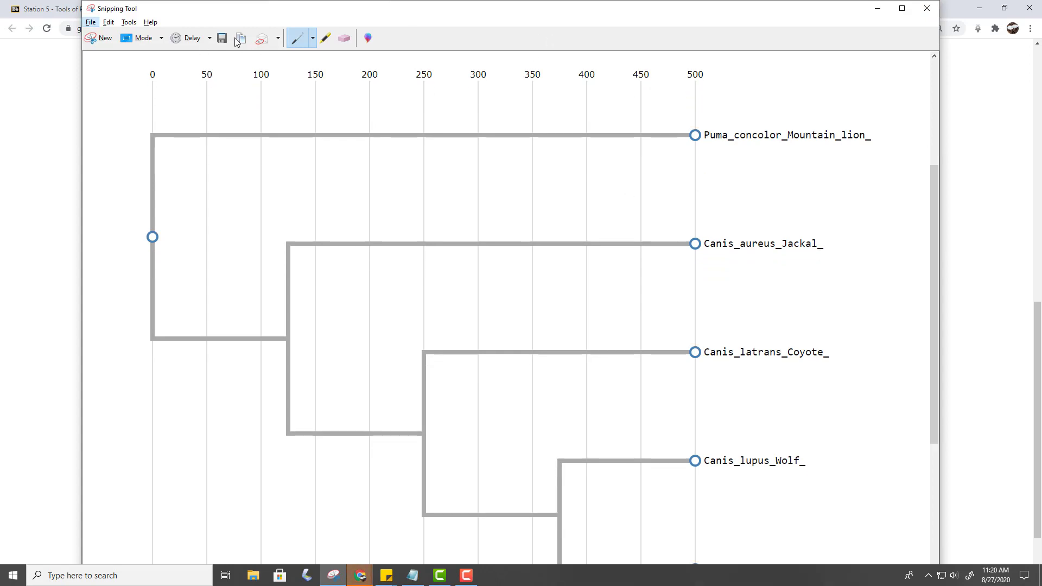
pyautogui.click(927, 10)
pyautogui.click(558, 305)
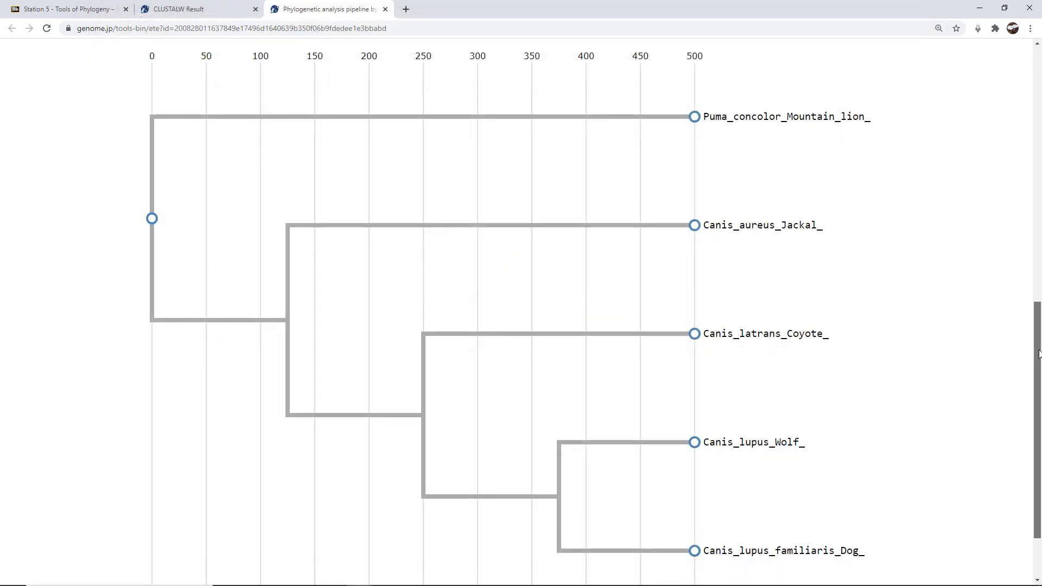
# Step: Zoom the browser out with Ctrl+minus so the full phylogram and its options fit
pyautogui.scroll(3, 1038, 352)
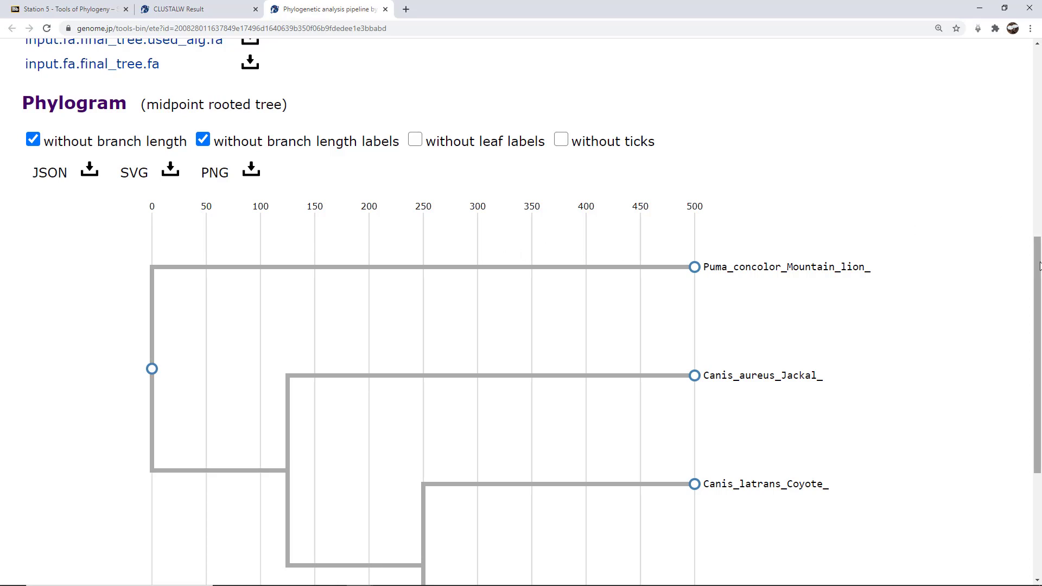
pyautogui.moveTo(1039, 266); pyautogui.dragTo(1038, 316)
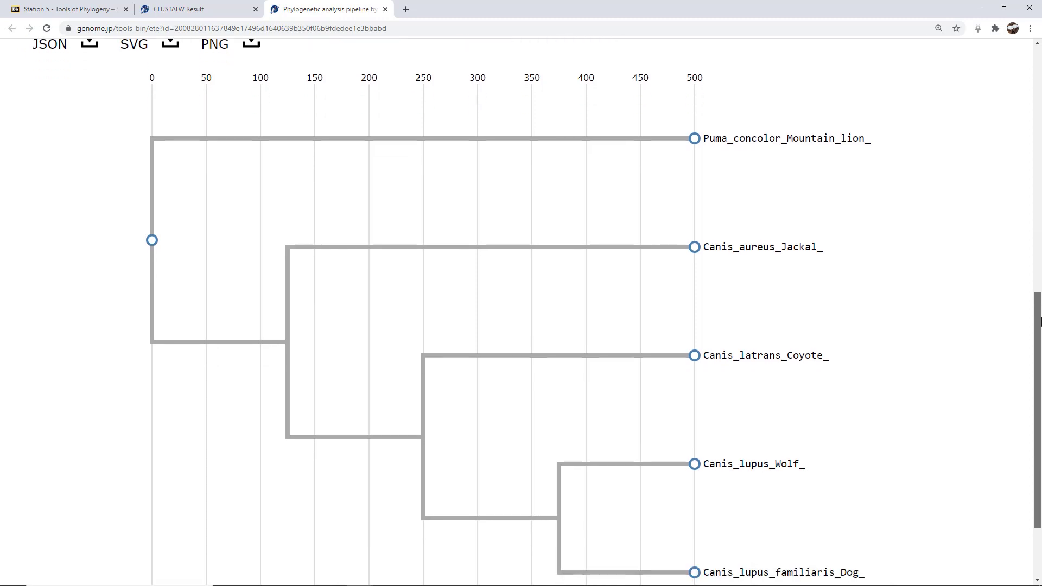
pyautogui.hotkey('ctrl', '-')
pyautogui.hotkey('ctrl', '-')
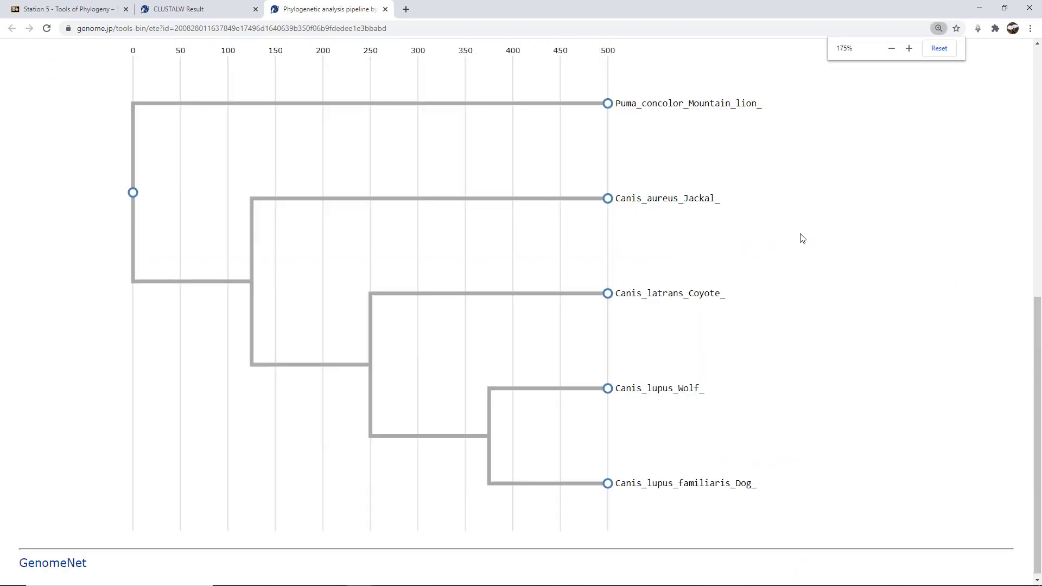